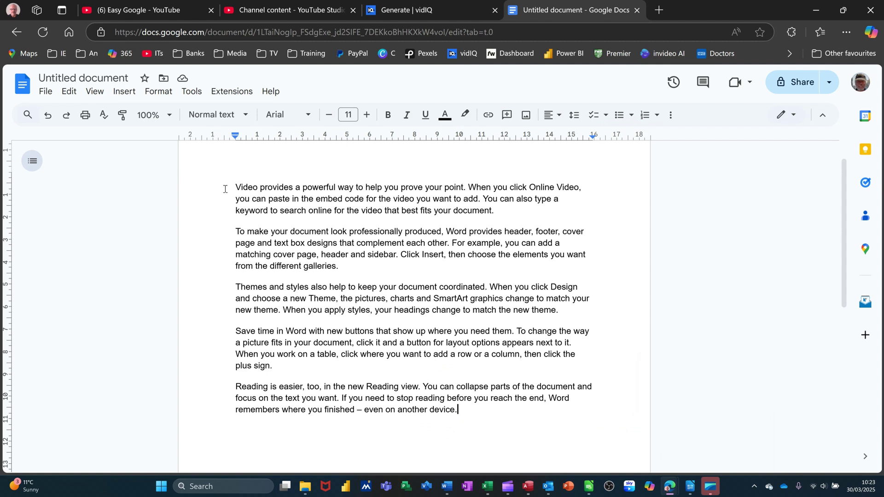
Set the first (Video) paragraph in a two-column layout through Format > Columns.
left_click_drag(225, 189, 496, 213)
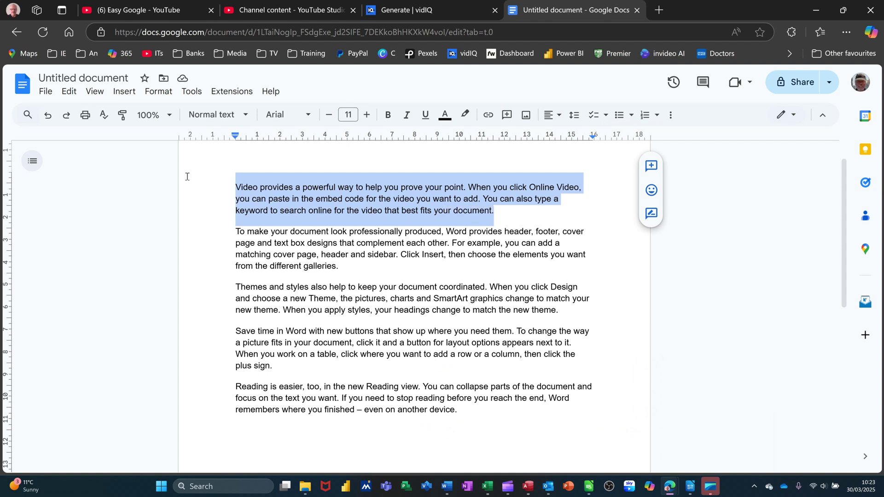
left_click(132, 97)
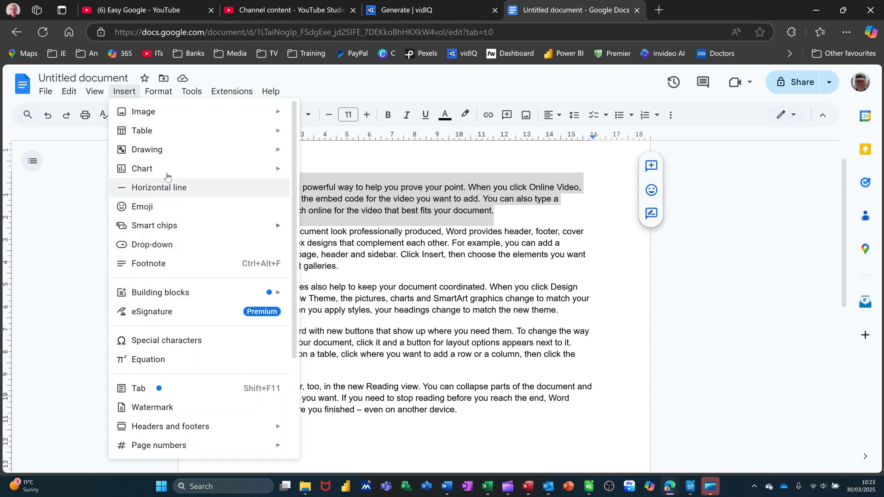
left_click(161, 92)
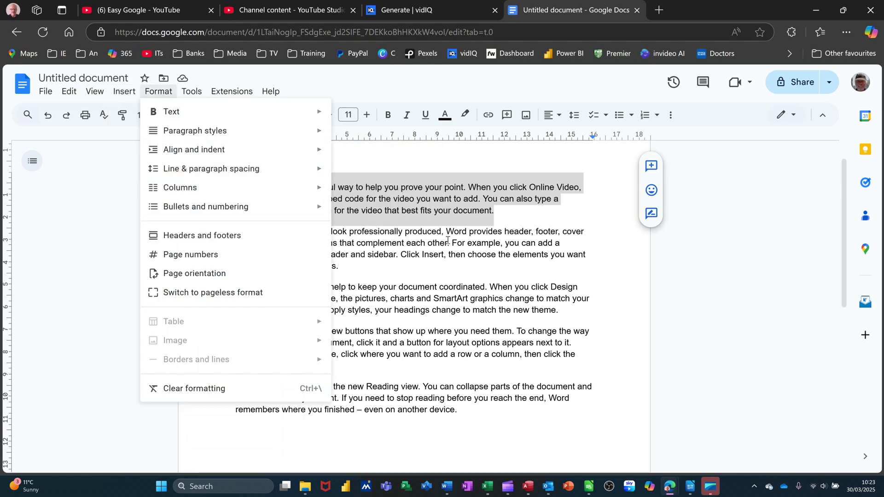
left_click(509, 228)
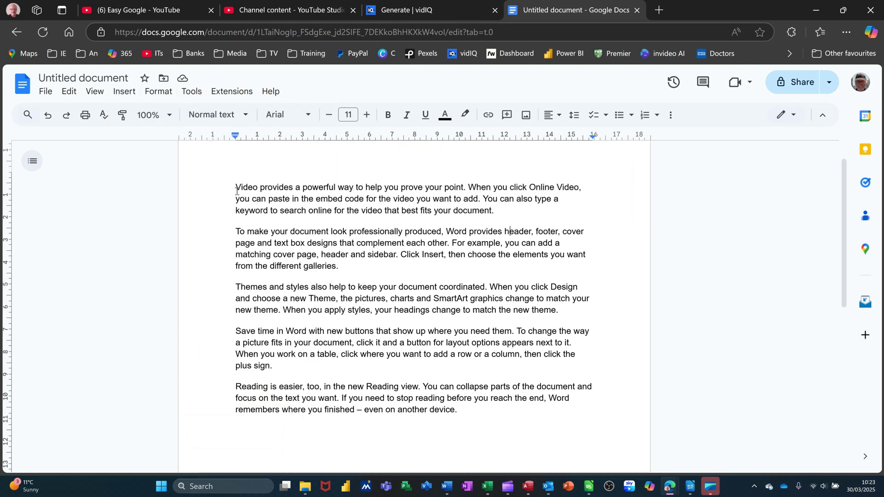
left_click_drag(242, 190, 509, 209)
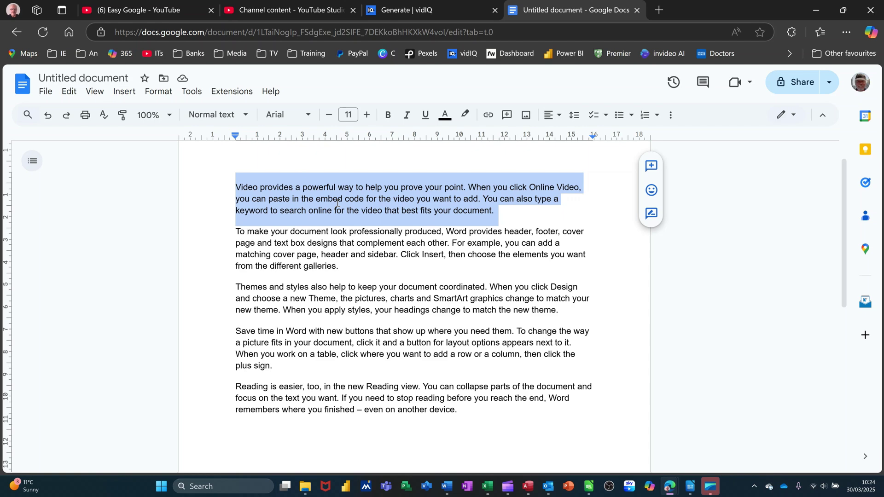
left_click(159, 92)
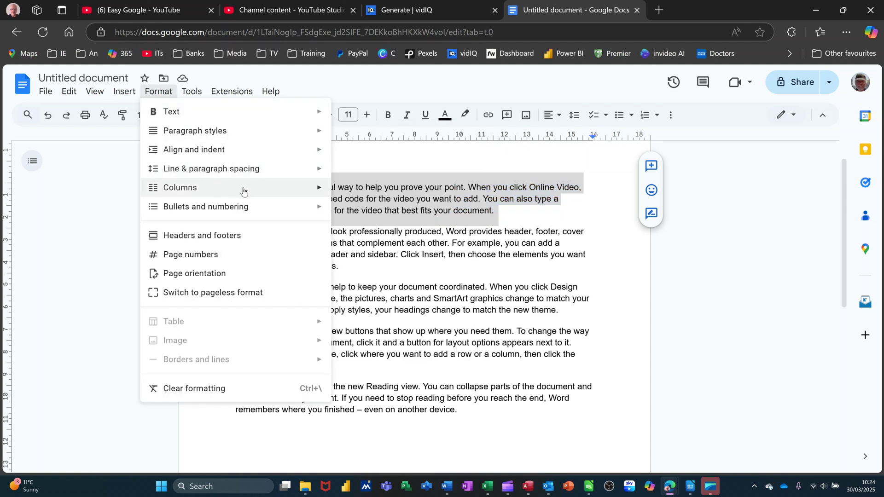
mouse_move(283, 187)
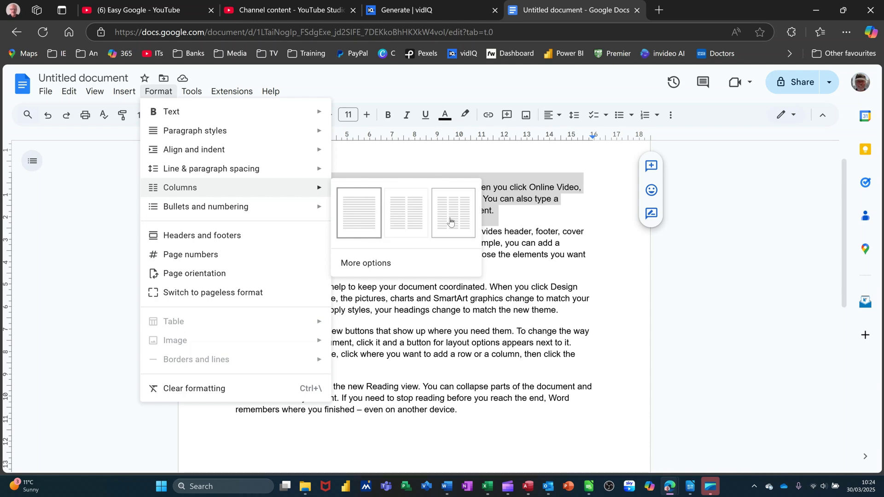
left_click(411, 217)
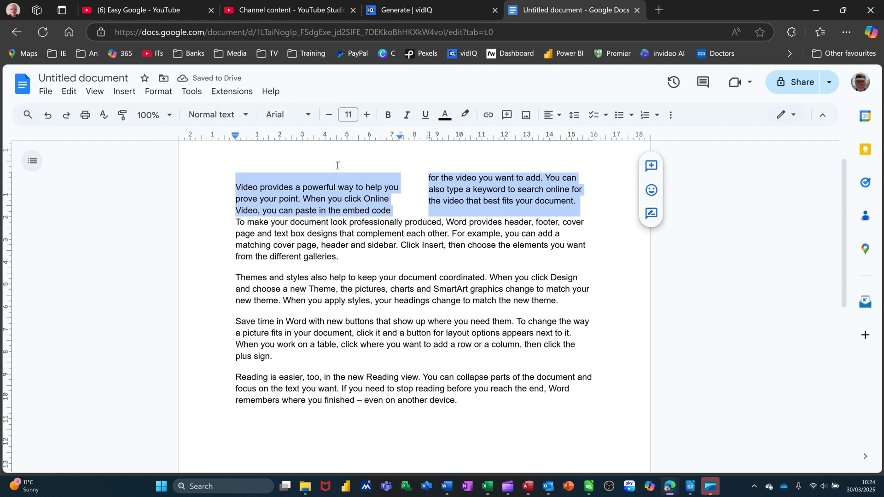
Lay out the Themes and styles paragraph in three columns.
scroll(366, 211, "up", 1)
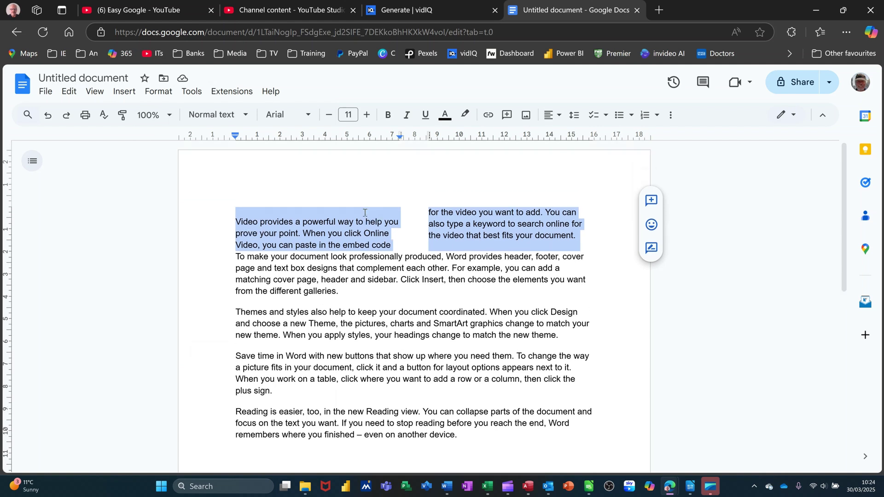
left_click_drag(236, 257, 333, 285)
left_click_drag(236, 312, 560, 339)
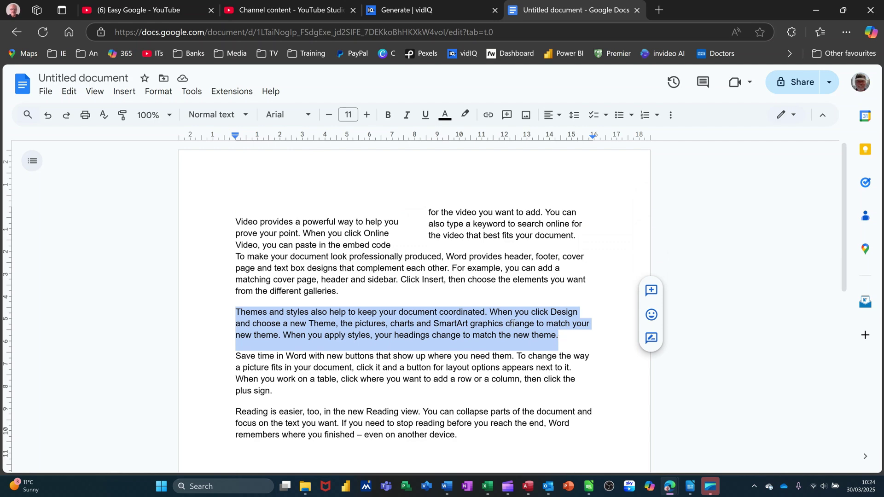
left_click(159, 91)
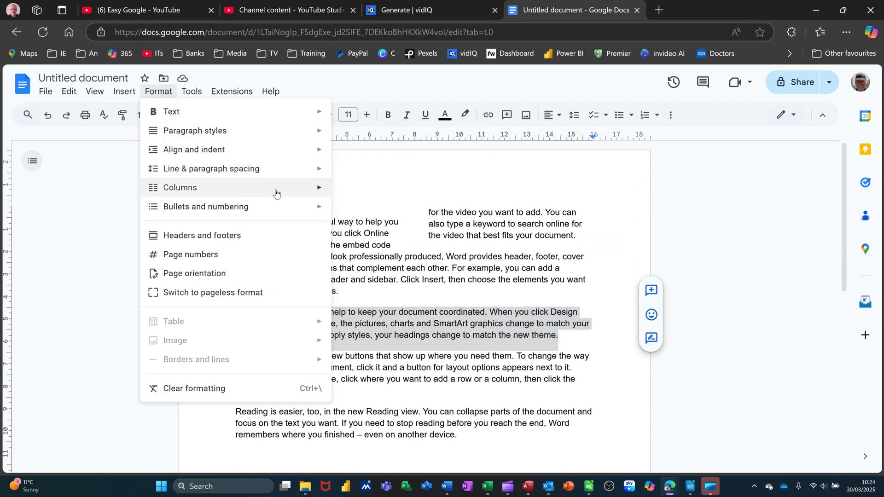
mouse_move(276, 187)
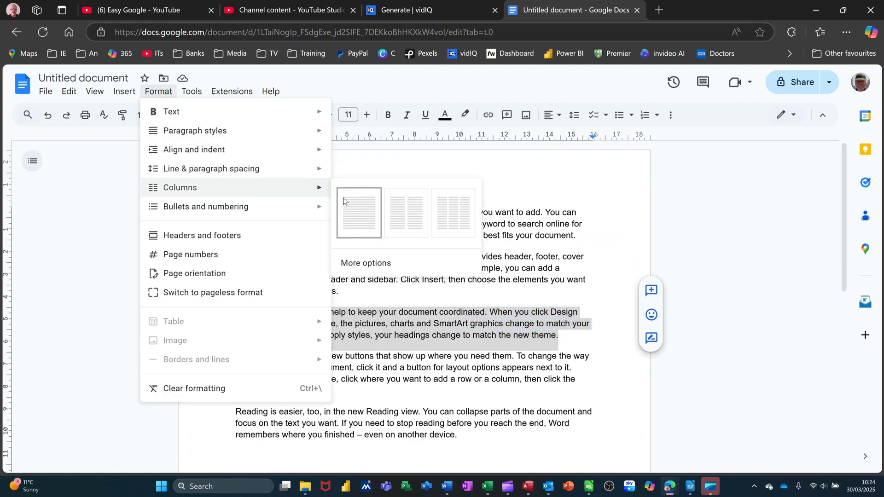
left_click(452, 223)
Lay out the Reading is easier paragraph in two columns.
scroll(373, 347, "down", 6)
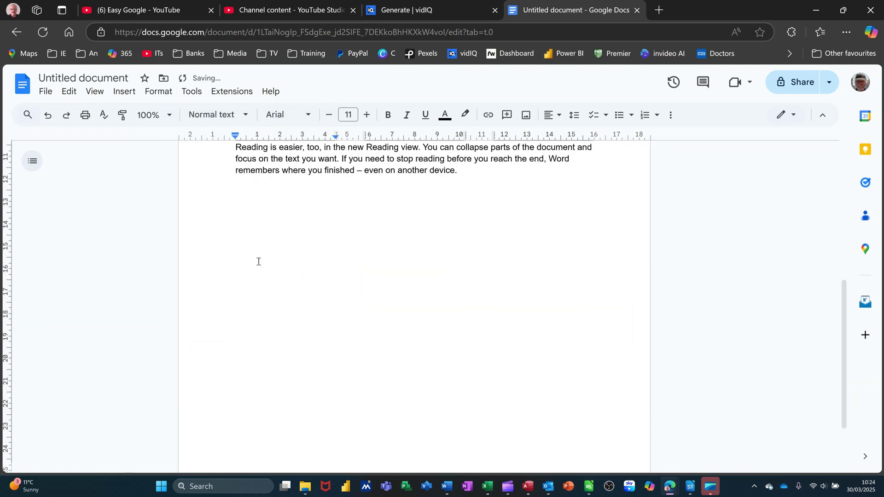
scroll(253, 237, "up", 2)
left_click_drag(251, 213, 459, 233)
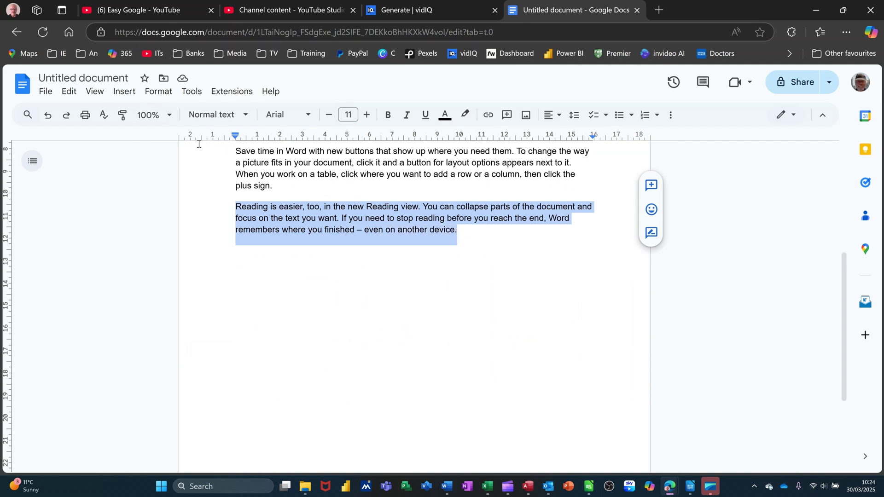
left_click(158, 91)
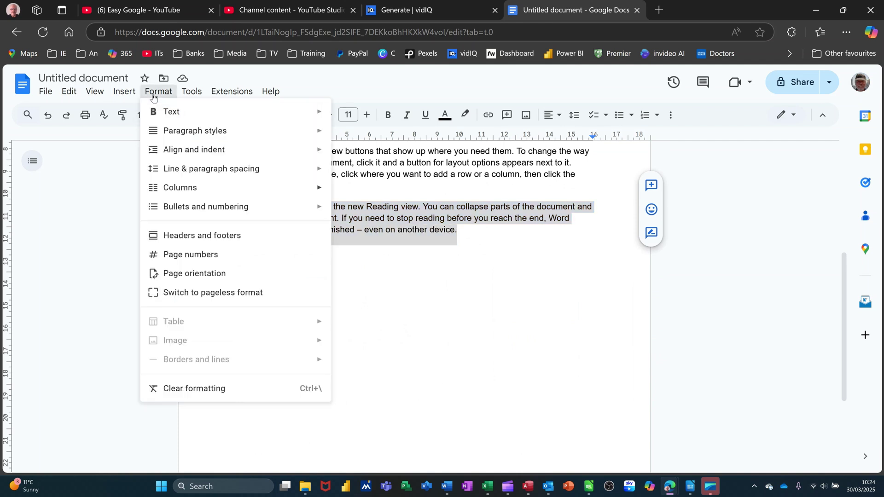
mouse_move(278, 190)
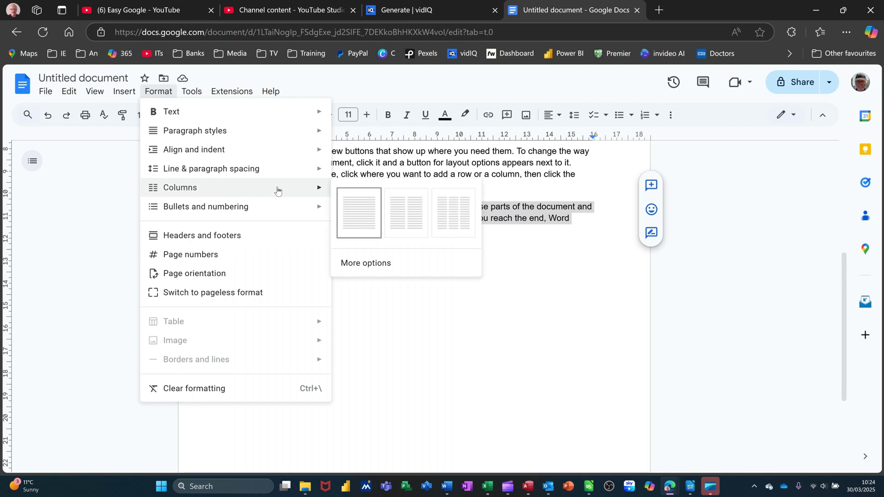
left_click(402, 221)
left_click(428, 351)
scroll(428, 351, "up", 3)
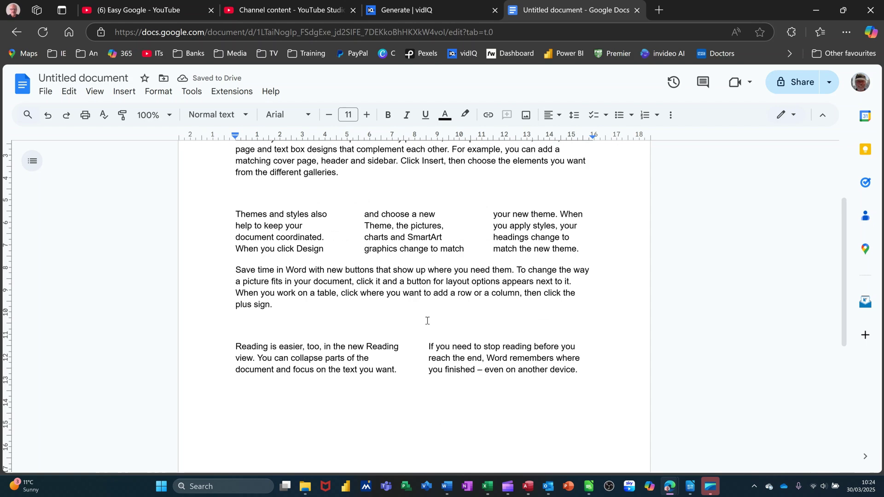
Undo the column layouts and rejoin the split paragraph, then delete all the text.
key("ctrl+z")
key("ctrl+z")
key("ctrl+z")
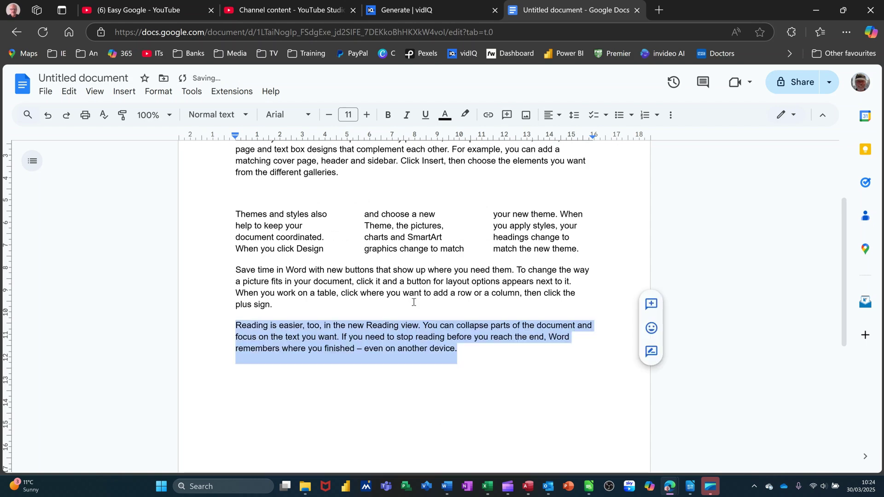
key("ctrl+z")
key("ctrl+z")
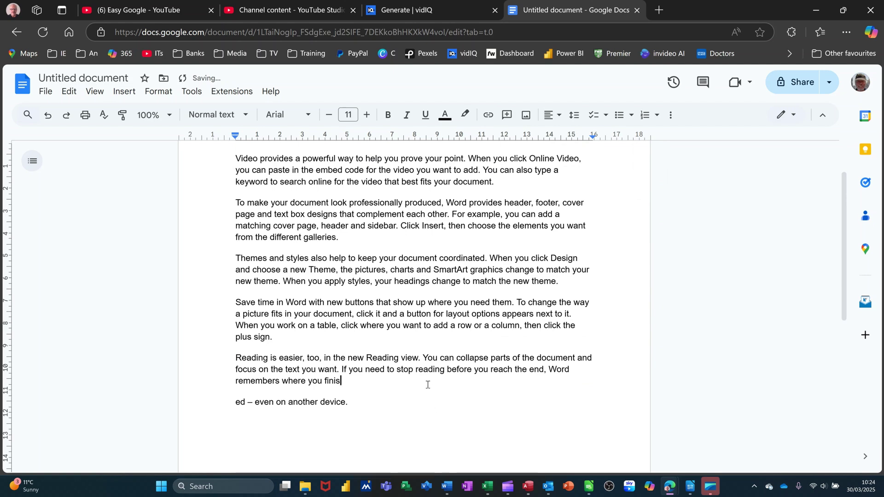
key("Delete")
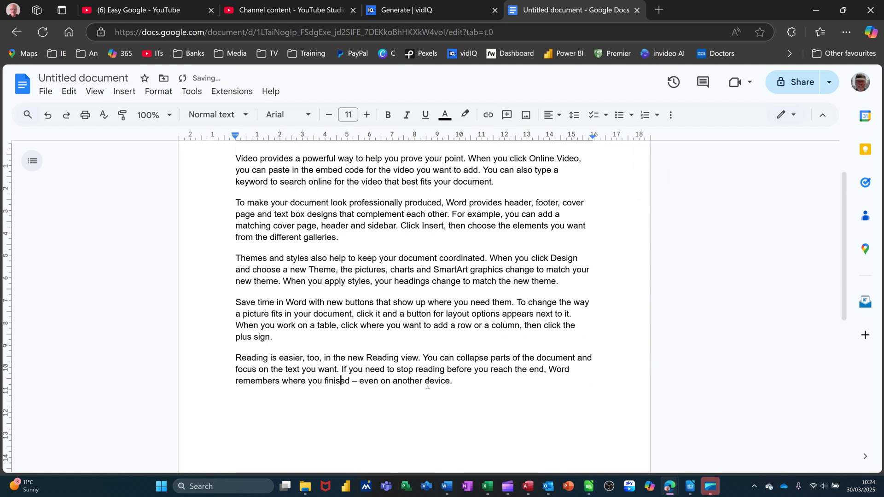
key("ctrl+a")
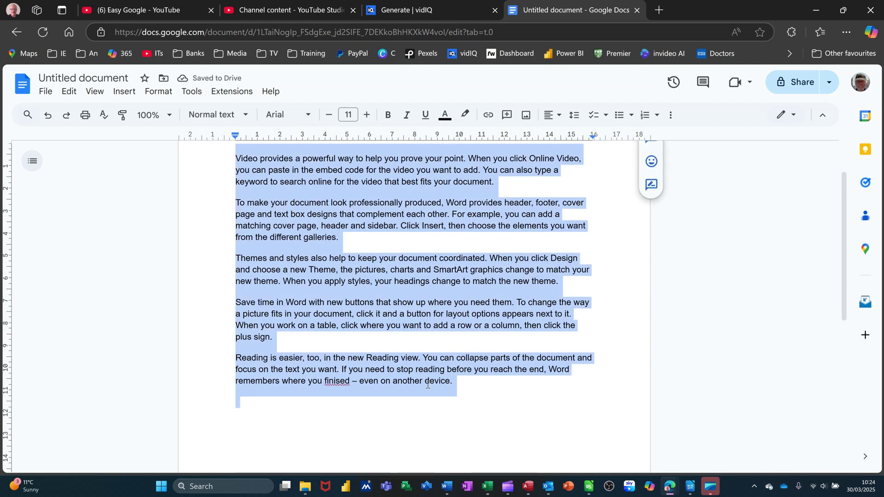
key("BackSpace")
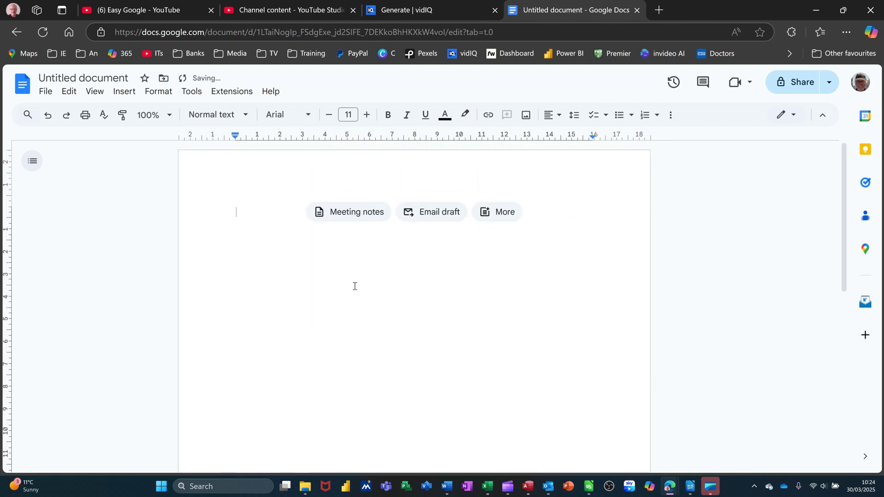
Switch the empty page to three columns and type sample text into the first column.
left_click(159, 92)
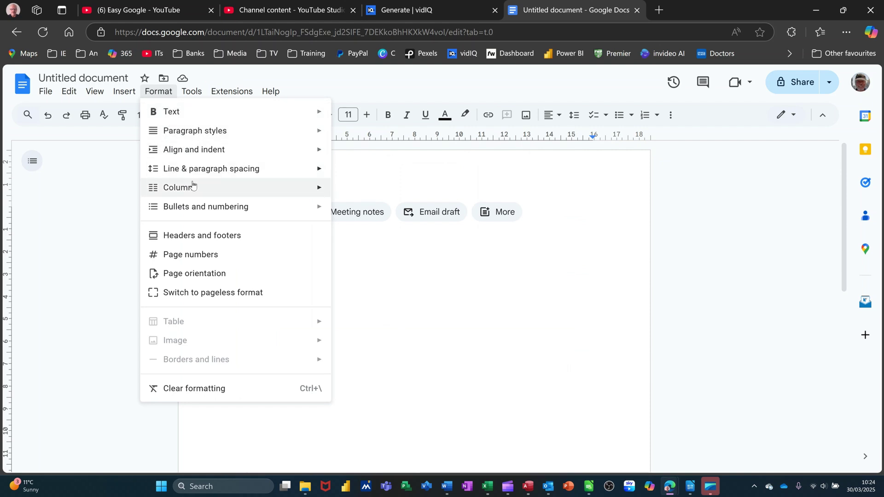
mouse_move(235, 185)
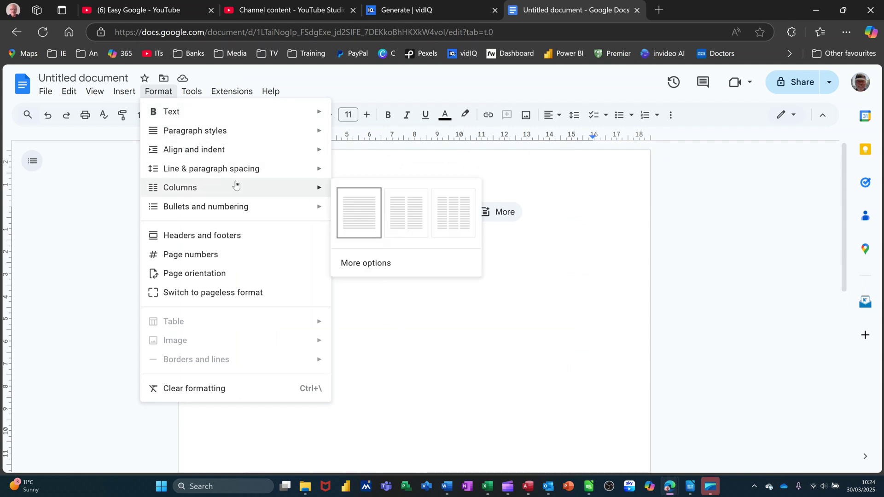
left_click(438, 217)
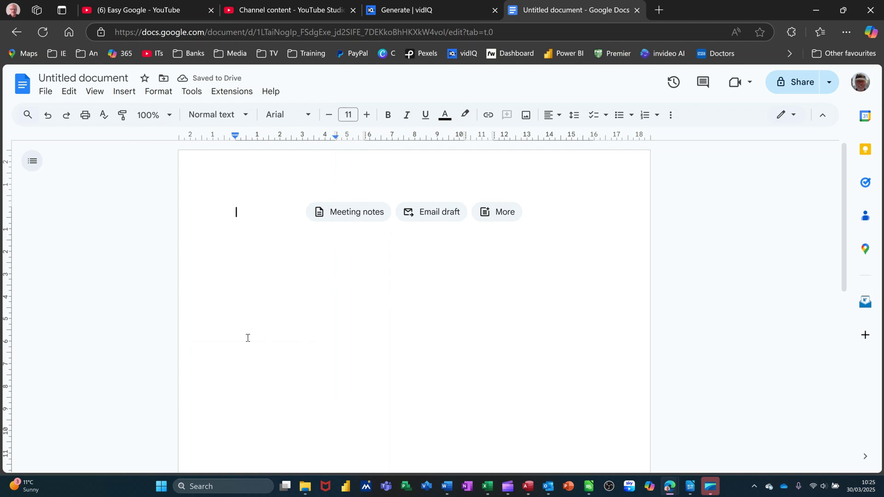
type("Dfkjbdsfjdsf sdfkj sdf,jn dsf, sdfk nsdf,jn sdf")
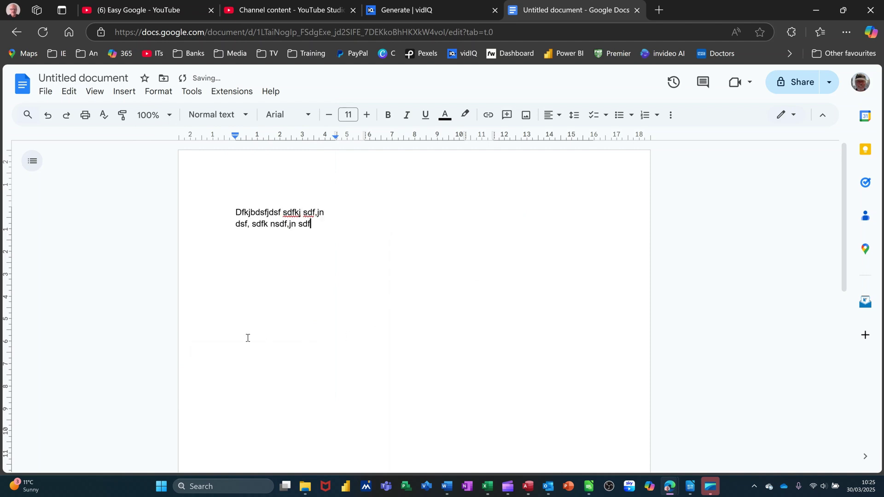
type(",sfnsdfnsdfk sdfk dsf dsfdsfdsf")
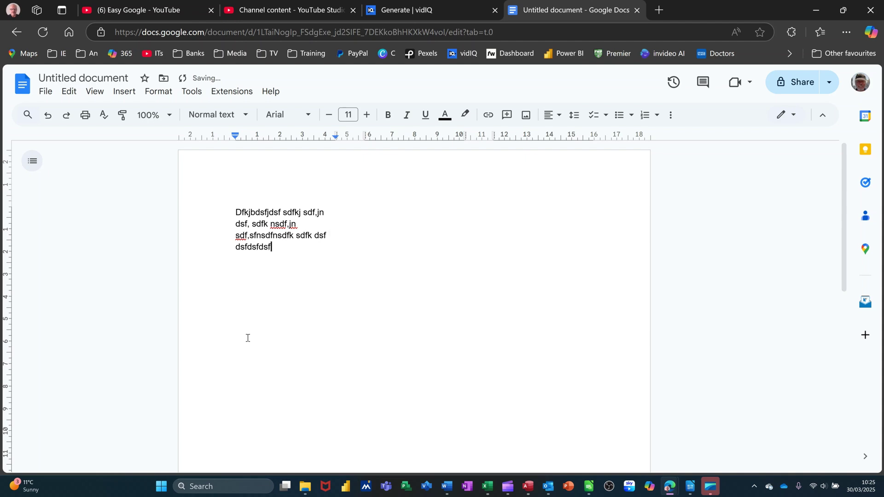
type(",df d")
left_click(391, 223)
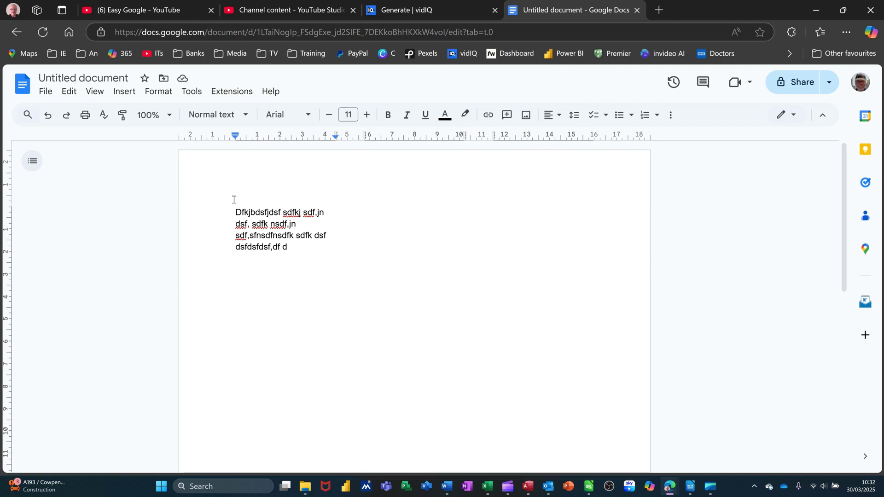
Insert a column break and type a line of sample text in the second column.
left_click(123, 92)
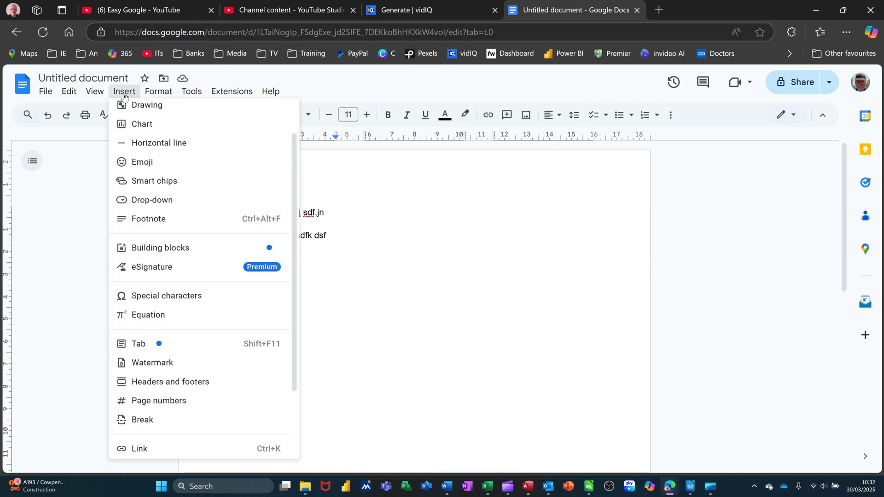
scroll(222, 276, "down", 2)
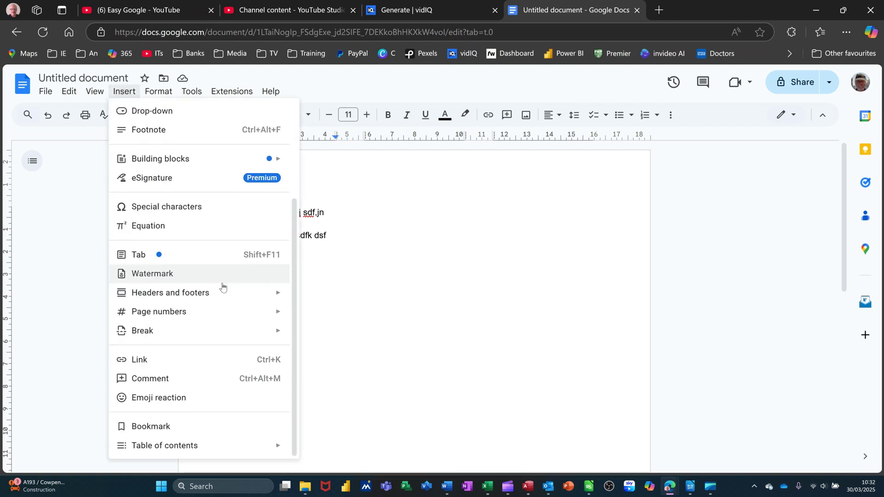
mouse_move(189, 322)
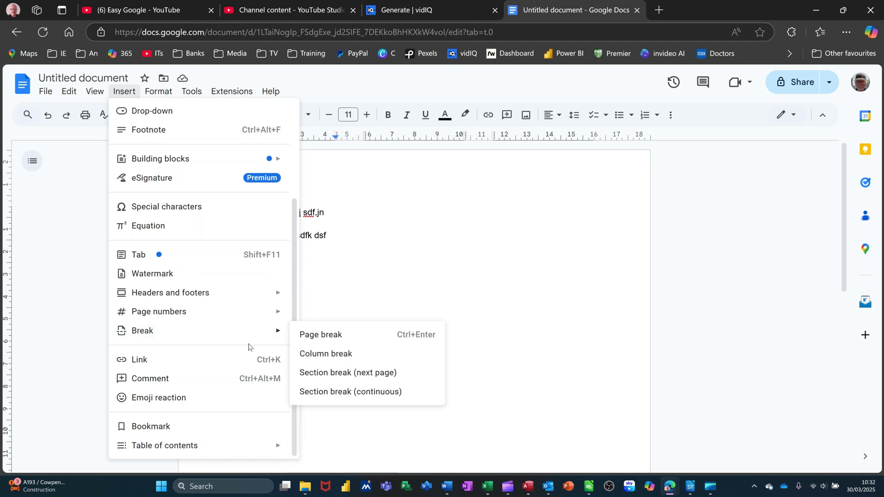
mouse_move(278, 334)
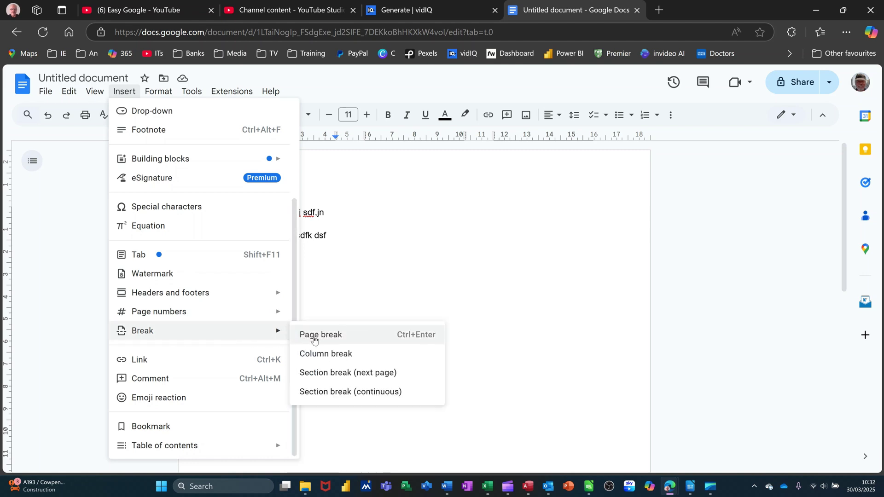
left_click(335, 355)
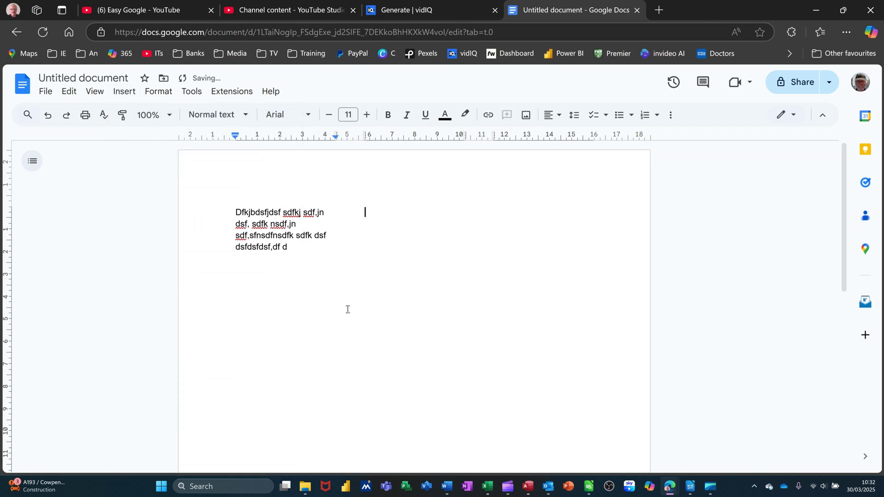
type("Dfkfdkjdfjdsfkjbdsf b fbdf")
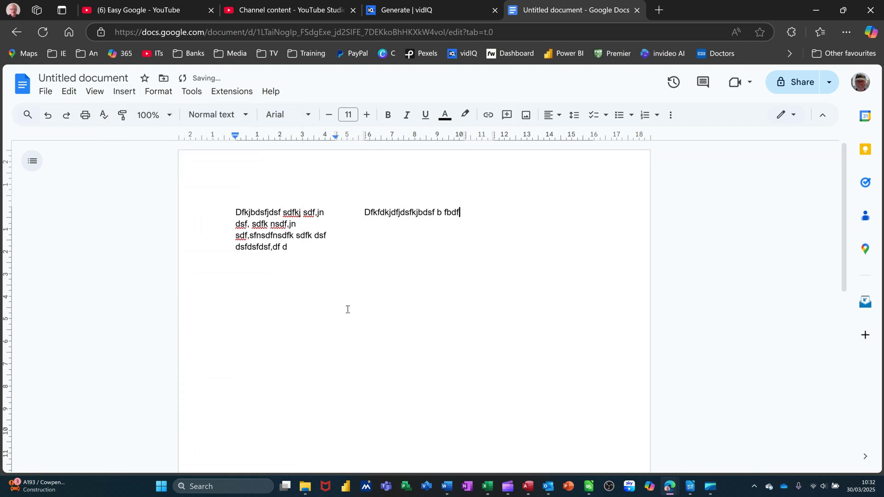
type("bdsfbfbegfbergkberbrkke fkerkb")
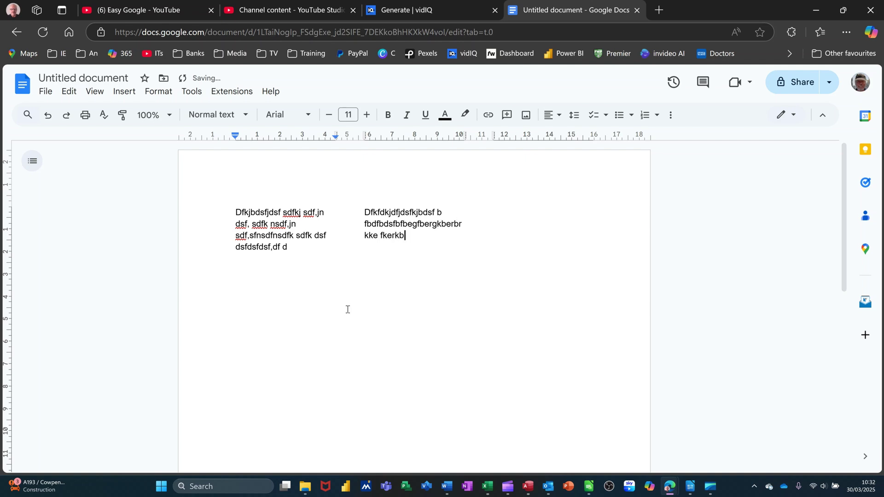
type("brf")
left_click(125, 96)
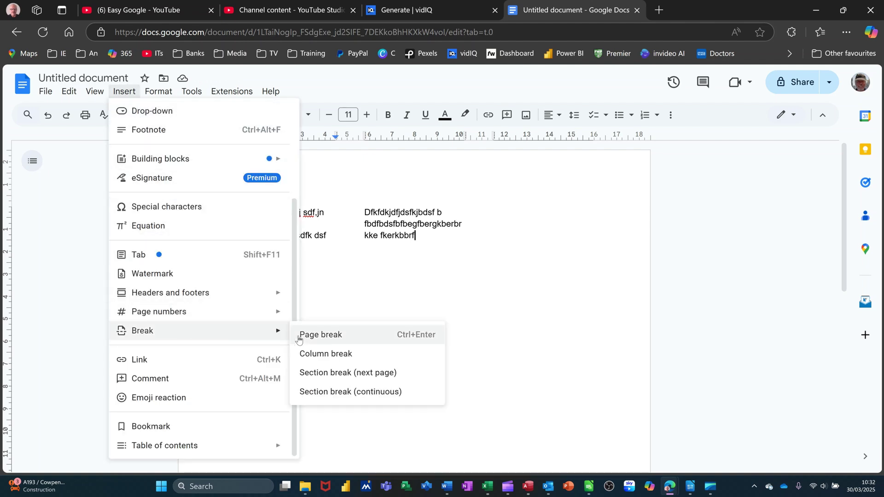
Start column three with sample text, then append words to the second, first and third columns.
left_click(333, 360)
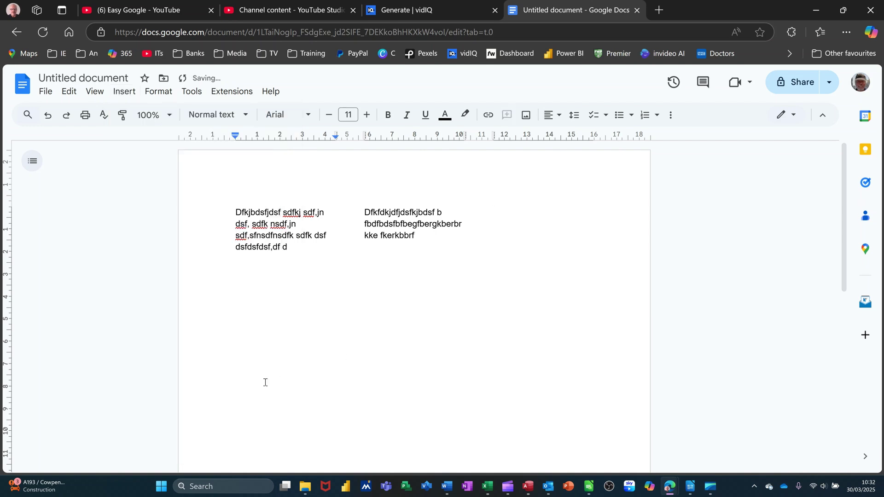
type("dsfbfdbrfgndrfgdfgfgkfdg")
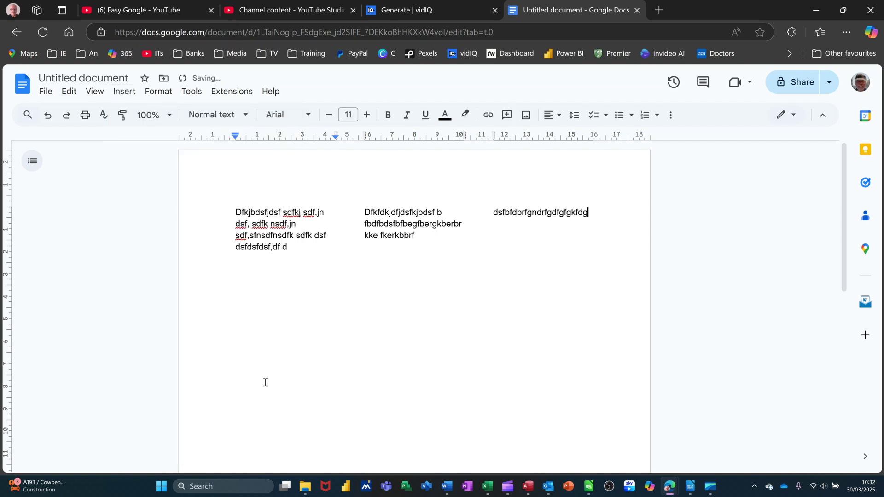
type("k ndfn g ndfkgdgkdfgkdfkgkdfgkdf gk")
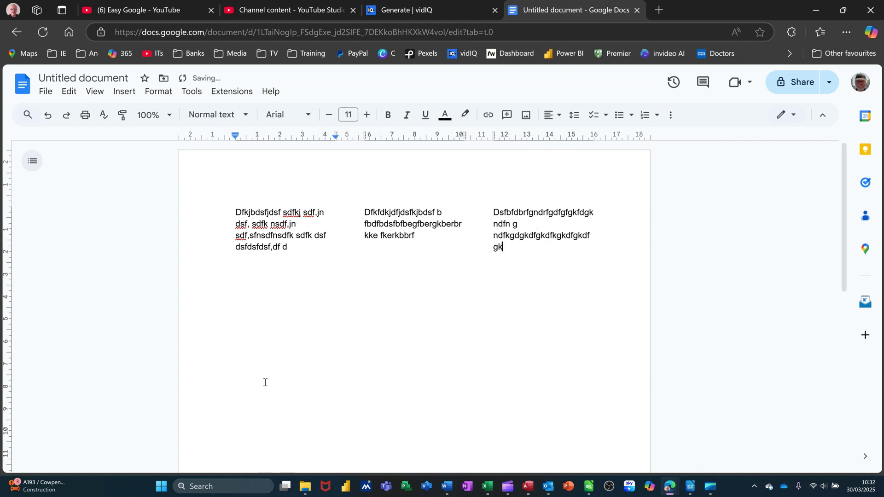
type("dfkgdkfdfg")
left_click(430, 258)
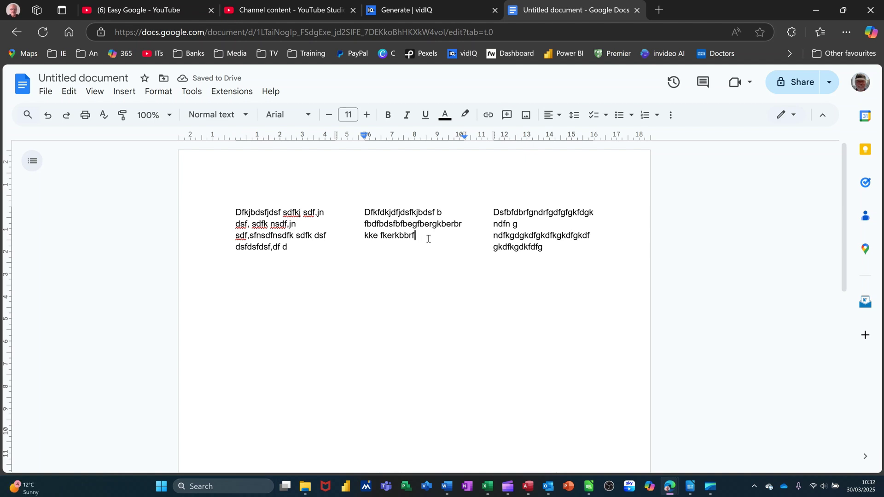
type("ret geretgertert")
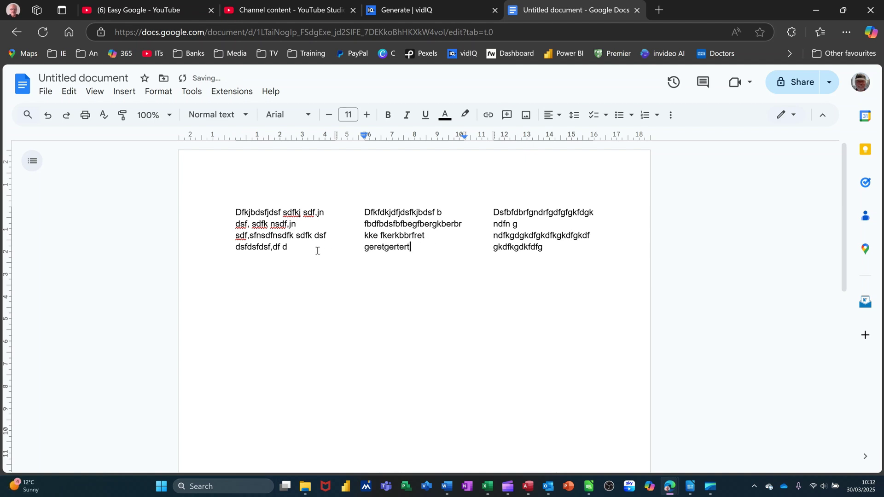
left_click(335, 262)
type("grtrt")
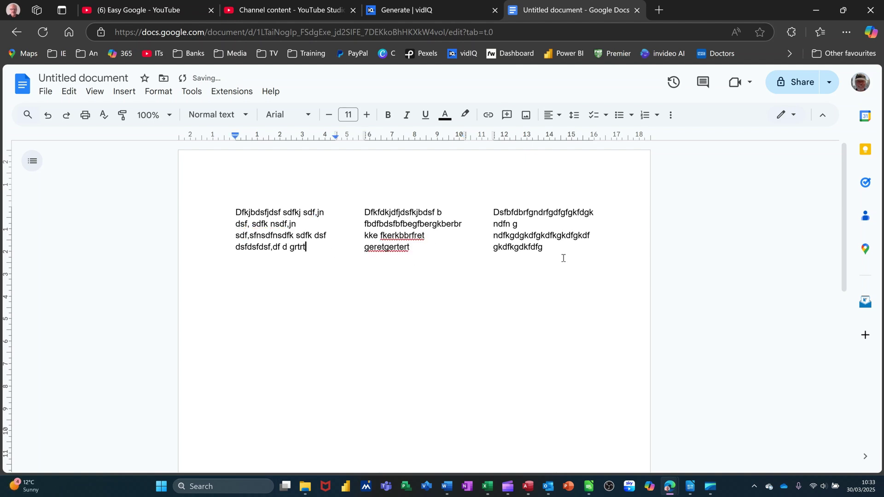
left_click(561, 253)
type("fdgjfdjkdf,j")
key("Return")
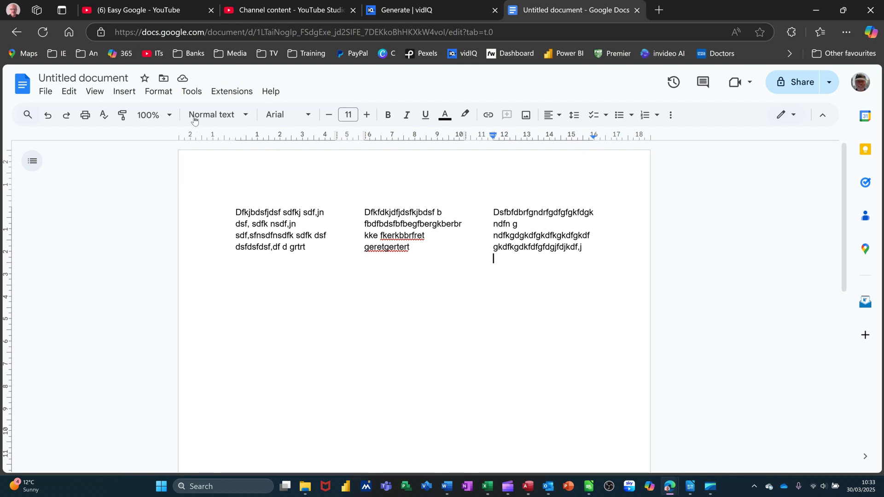
Insert Break > Section break (continuous) after the third column.
left_click(124, 92)
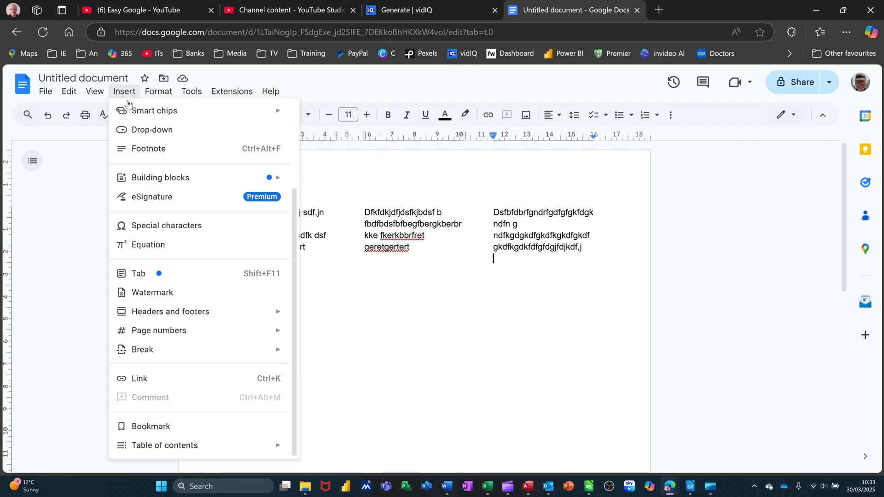
mouse_move(192, 351)
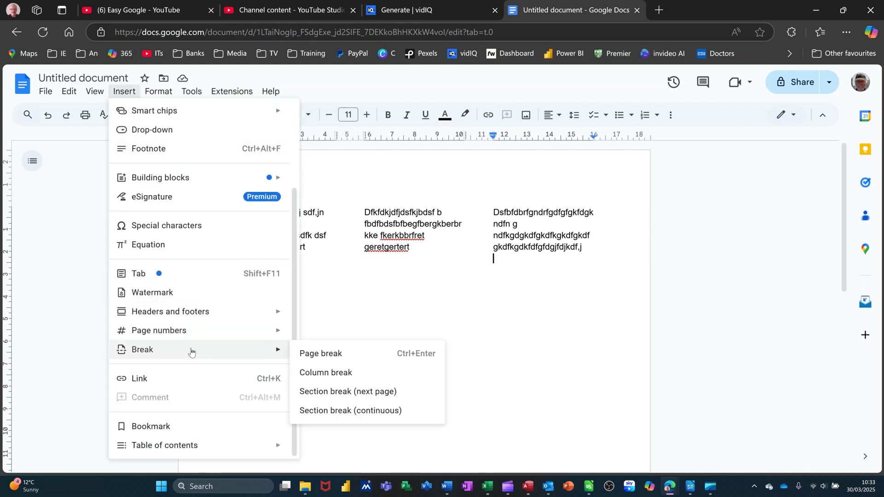
left_click(347, 415)
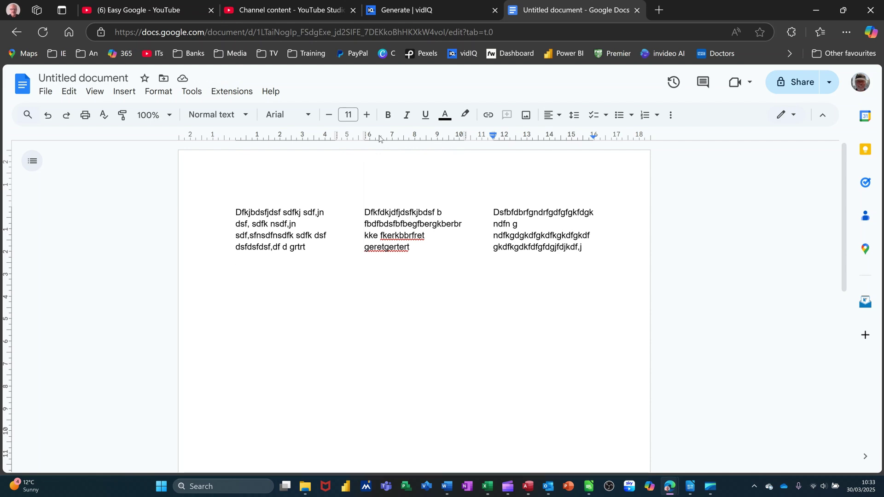
Set the new section to one column and type a full-width line of sample text.
left_click(153, 94)
mouse_move(175, 189)
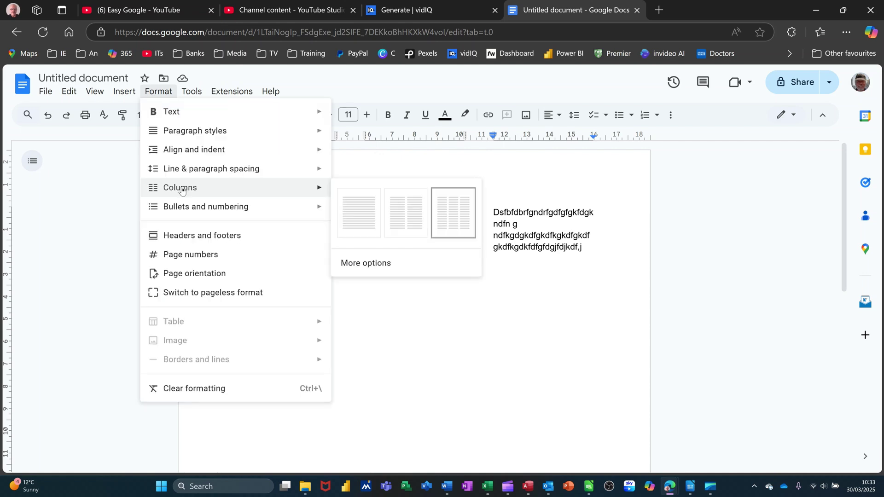
left_click(347, 220)
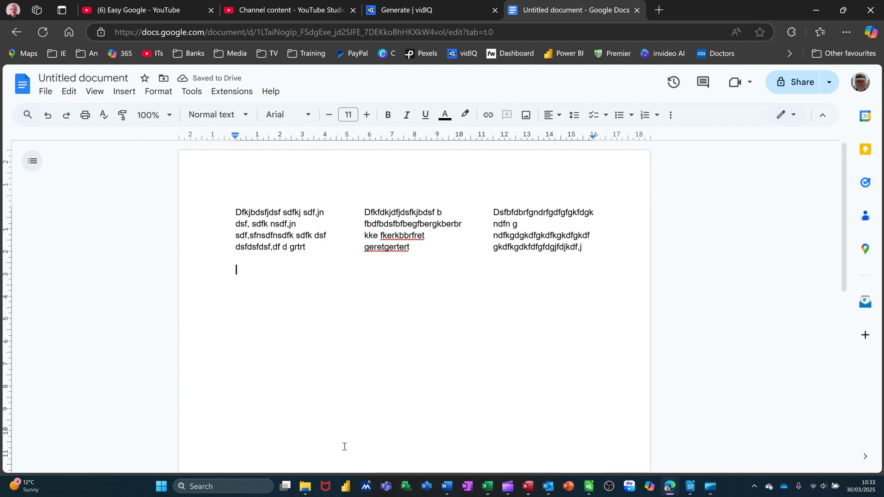
type("Dffkb kbskf")
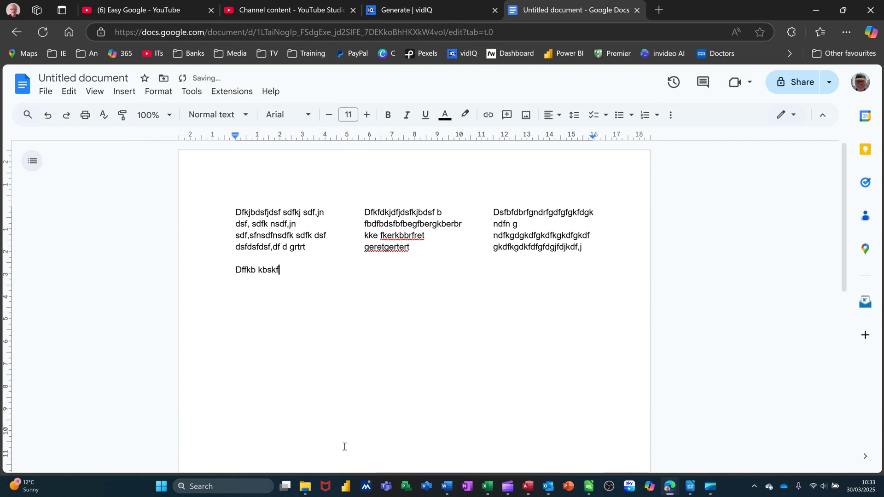
type("ewb fewfkwebbrfberhbereeb")
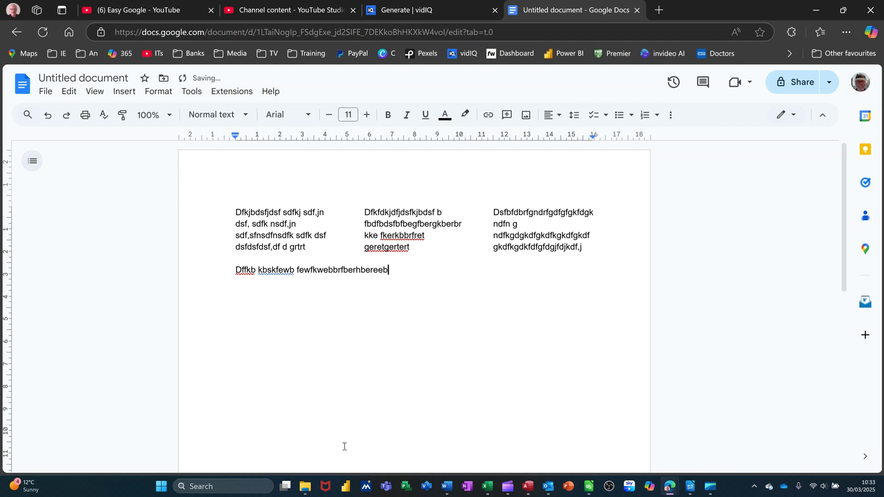
type("rerkebbrberb rebbhbebe")
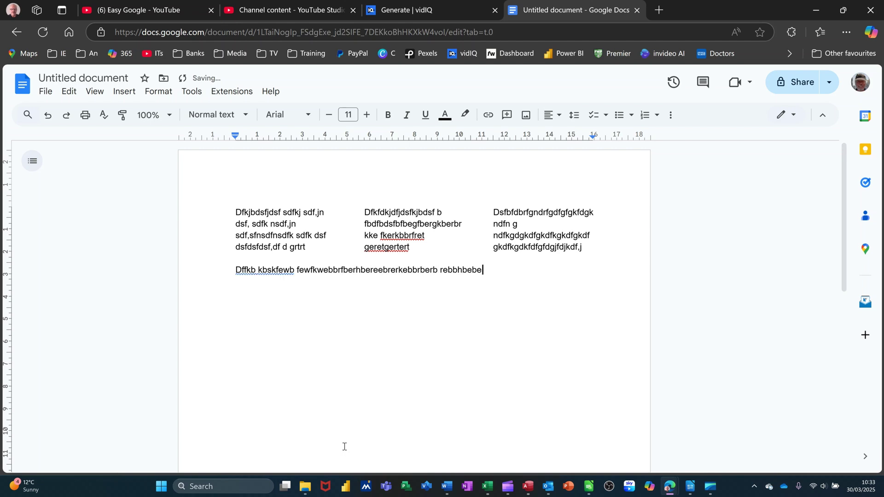
type("ebrjhbejrjhb behjbrjhebrberb")
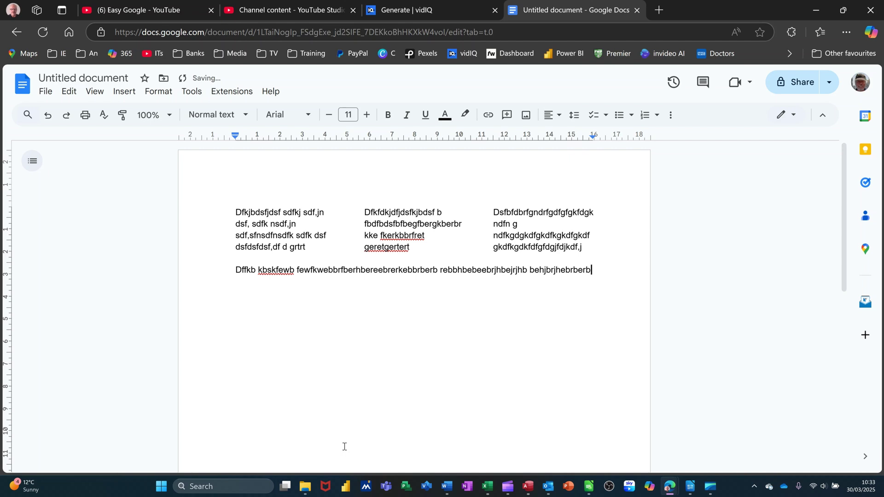